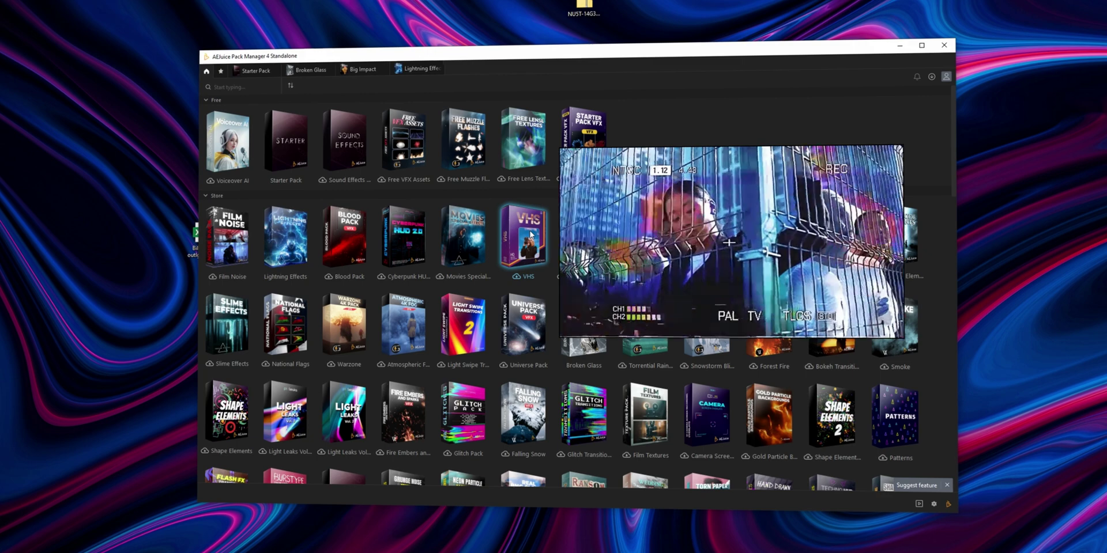
# Open the Lightning Effects pack and scroll through its clip grid
pyautogui.click(287, 235)
pyautogui.scroll(-5, 595, 367)
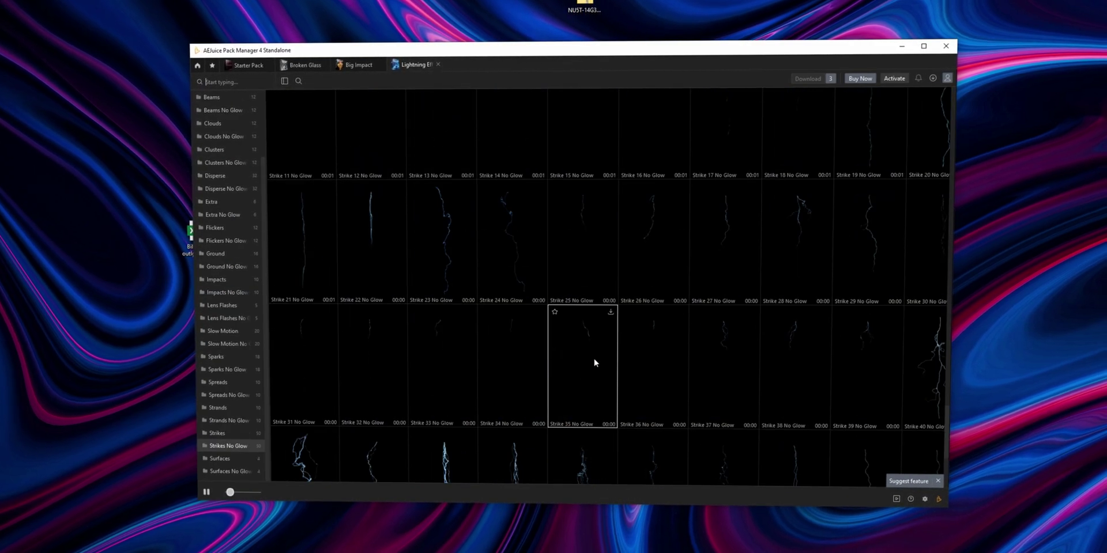
pyautogui.scroll(-3, 588, 366)
pyautogui.scroll(-2, 570, 368)
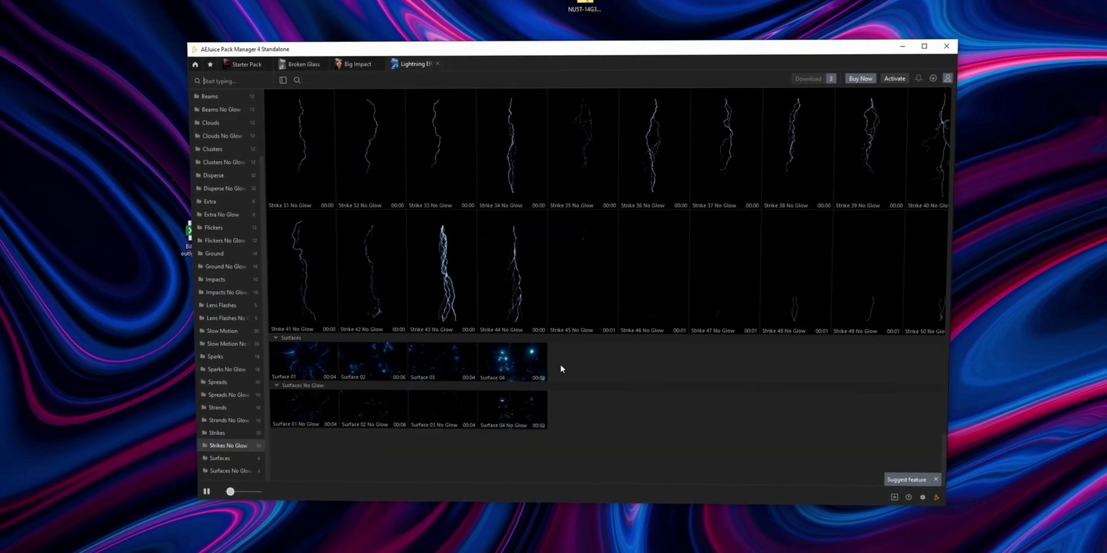
# Show the Extra No Glow clips and scroll through the remaining previews
pyautogui.click(226, 281)
pyautogui.scroll(5, 346, 231)
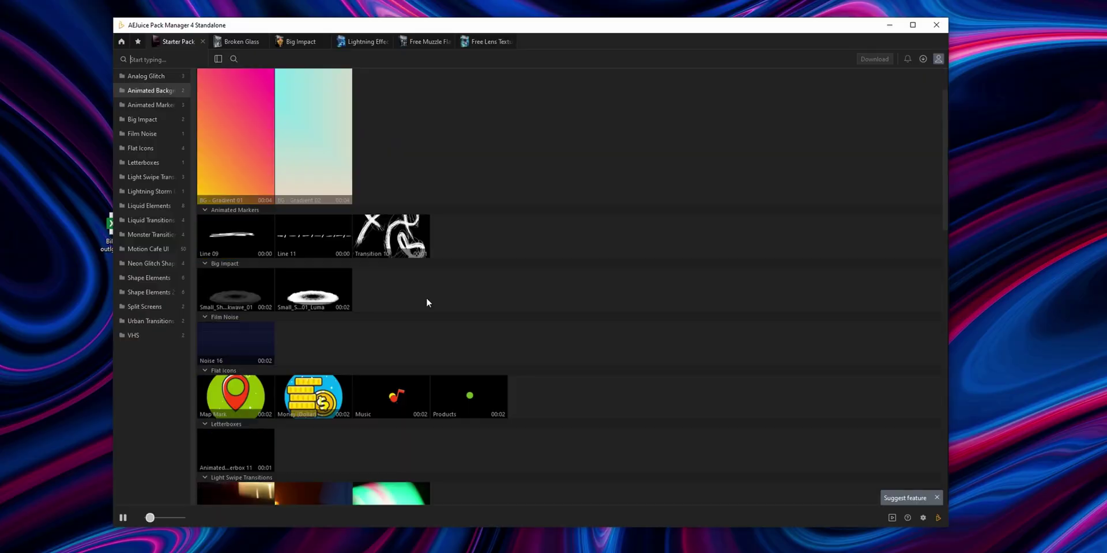
pyautogui.scroll(-2, 427, 298)
pyautogui.scroll(-3, 387, 341)
pyautogui.scroll(-3, 450, 352)
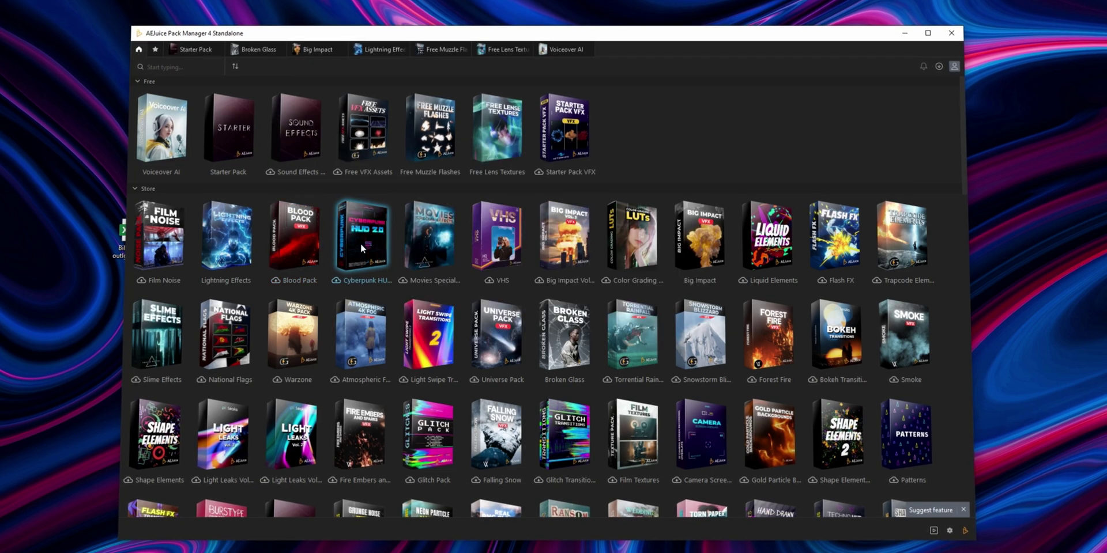
pyautogui.moveTo(362, 235)
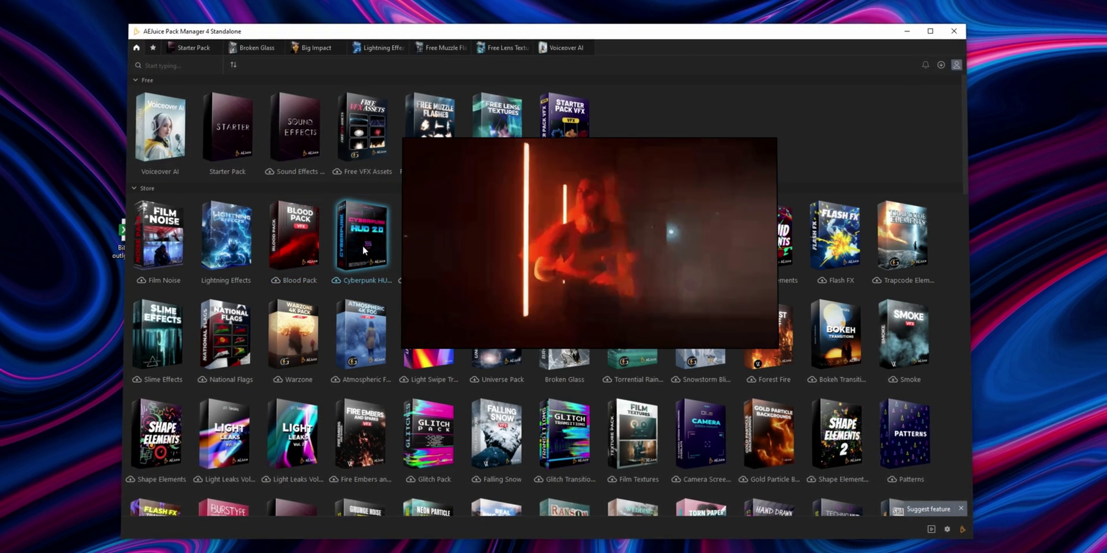
# Download Cross Elements 07 from the Cyberpunk HUD pack and select the storage folder path
pyautogui.click(334, 281)
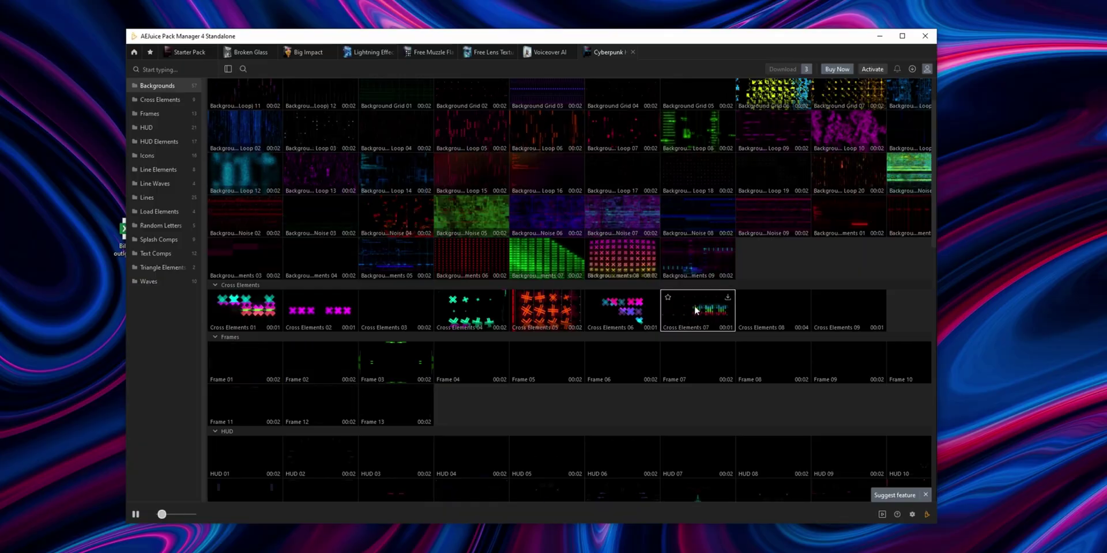
pyautogui.click(728, 298)
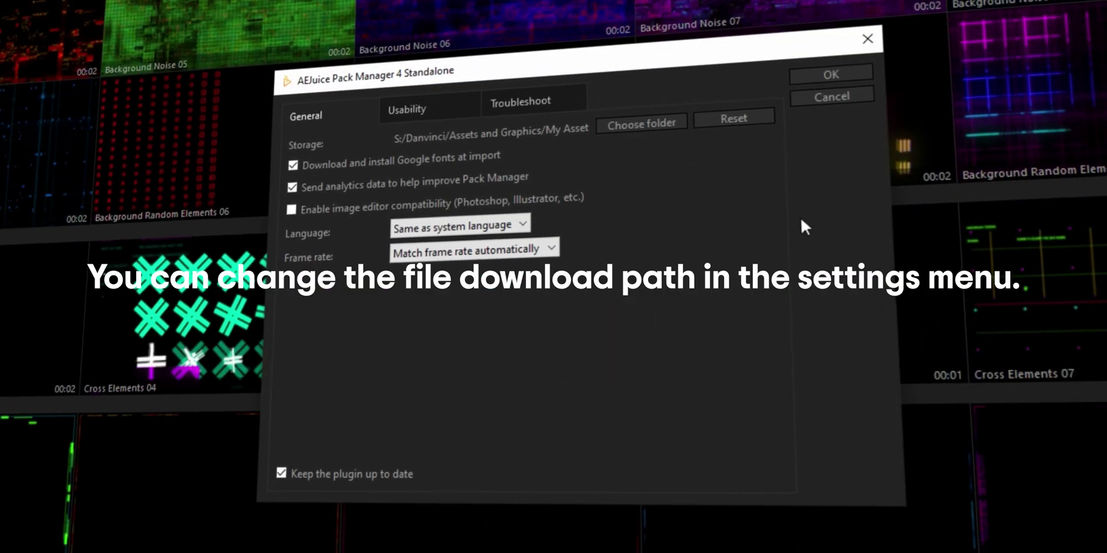
pyautogui.moveTo(386, 126); pyautogui.dragTo(515, 132)
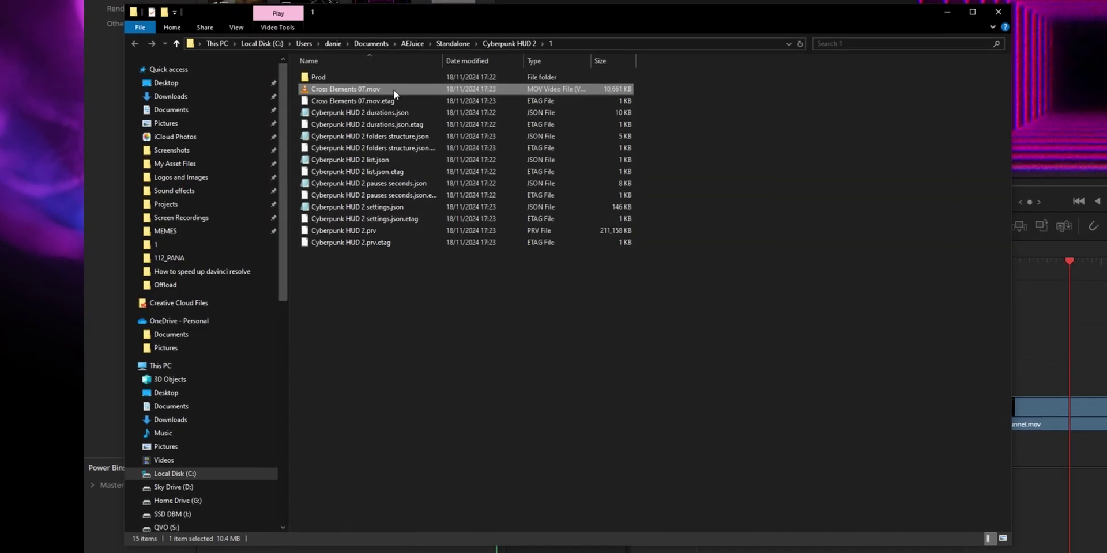
# Place Cross Elements 07.mov on track V2 with its composite mode set to Add
pyautogui.moveTo(393, 89); pyautogui.dragTo(455, 382)
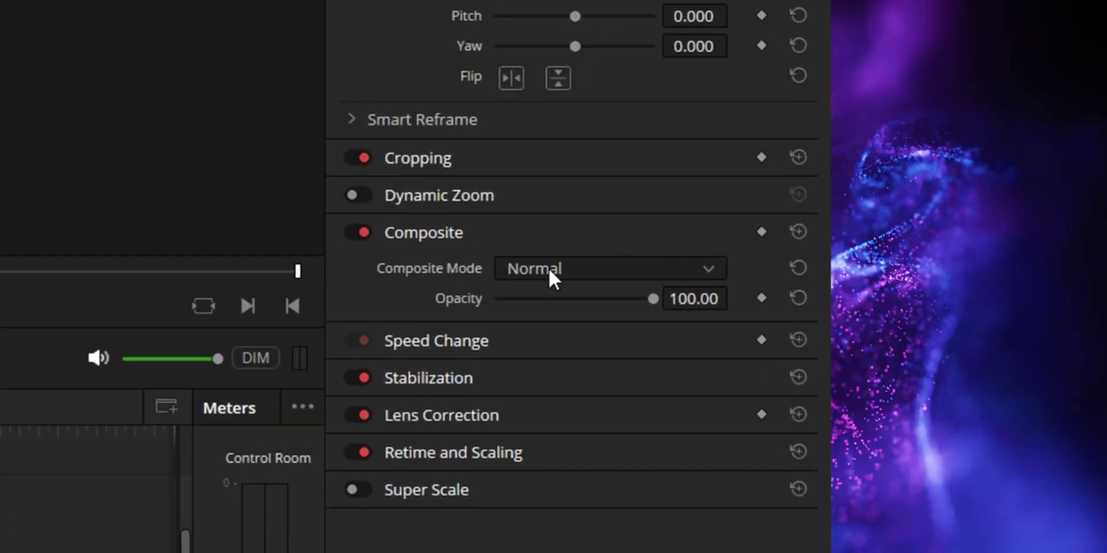
pyautogui.click(528, 275)
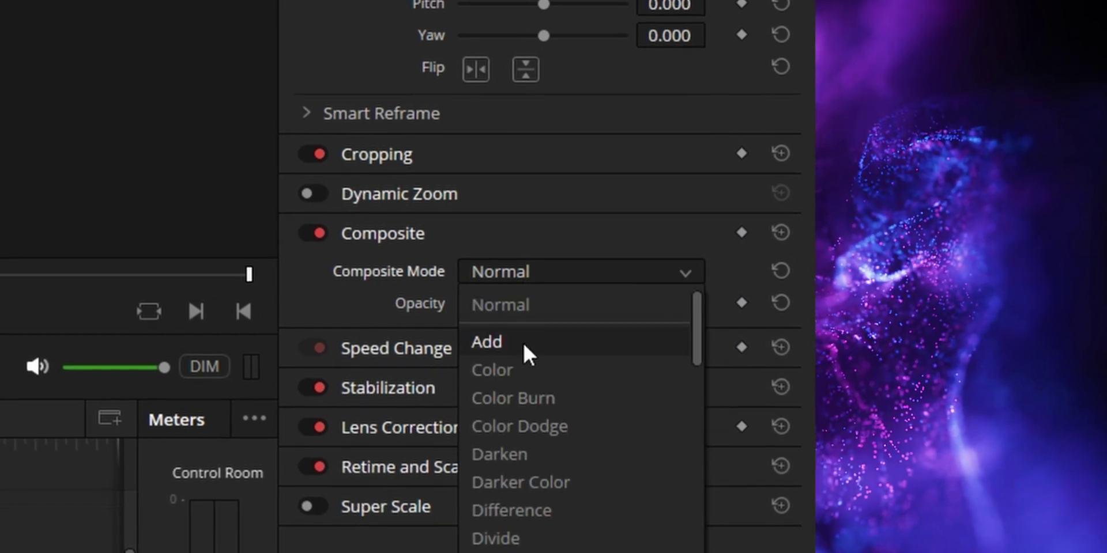
pyautogui.click(522, 341)
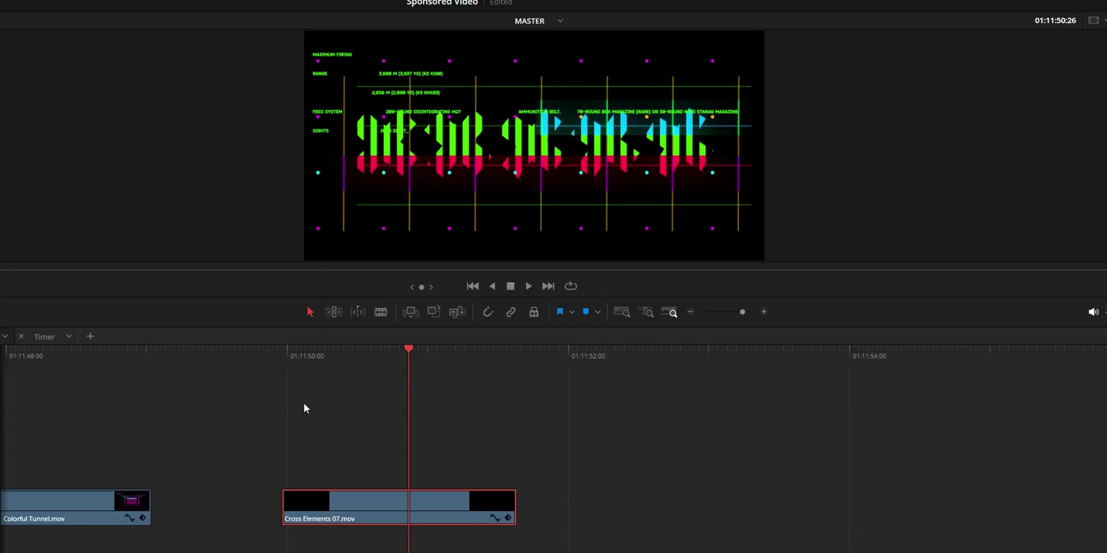